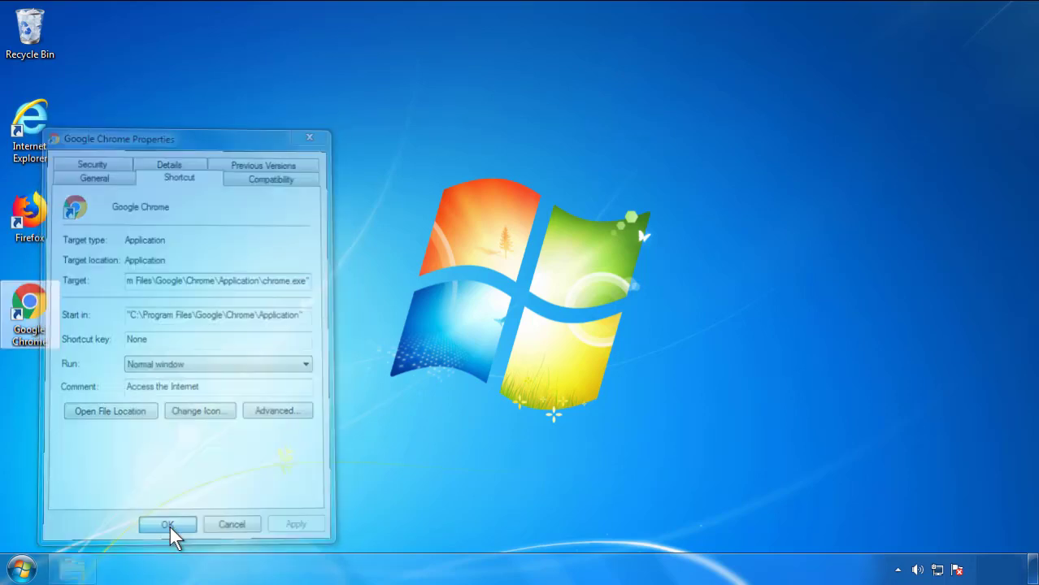
# Open the list of installed programs for uninstalling and sort it by installation date, newest first
pyautogui.click(22, 569)
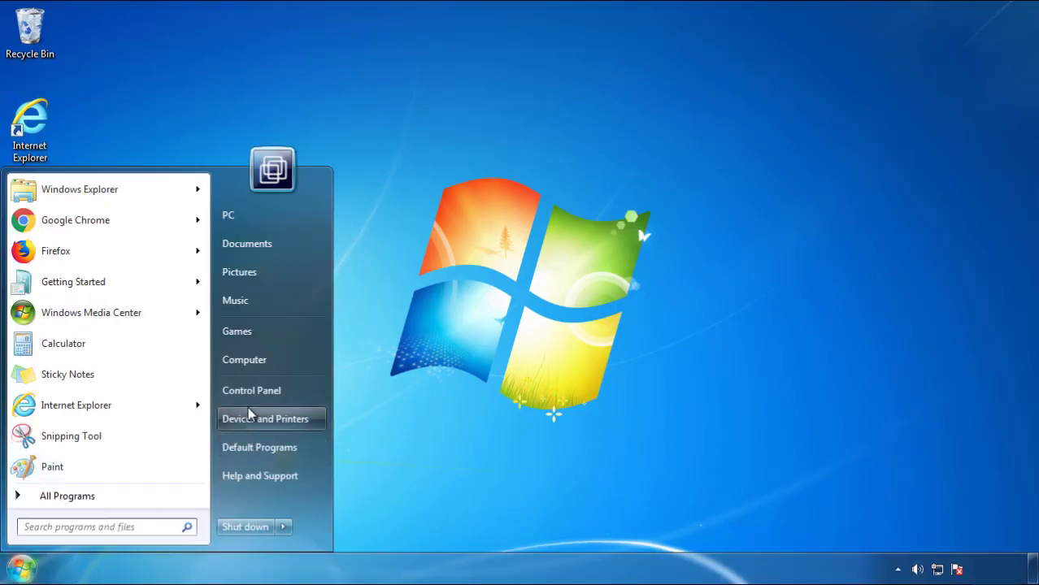
pyautogui.click(260, 387)
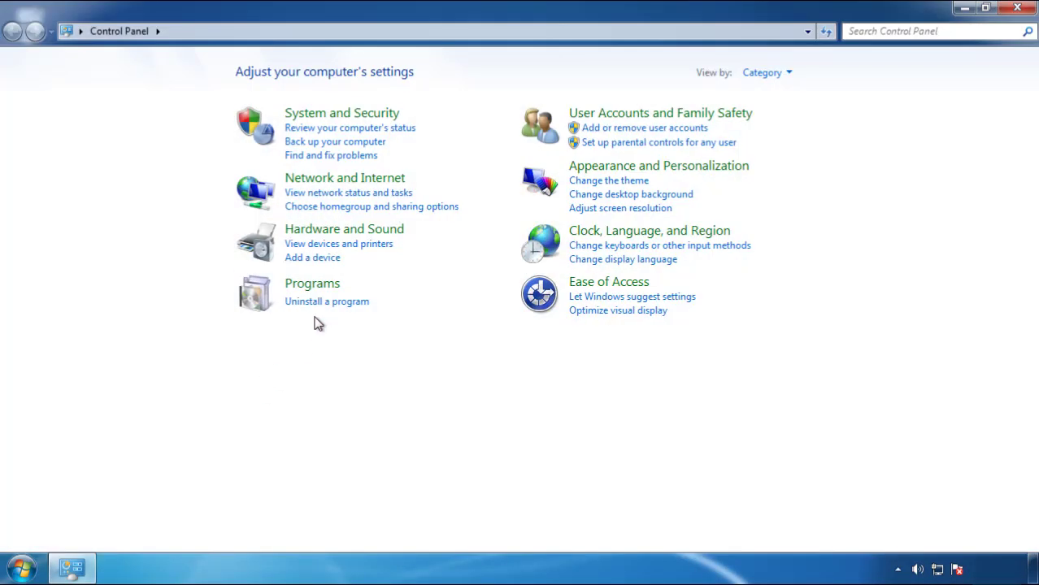
pyautogui.click(325, 301)
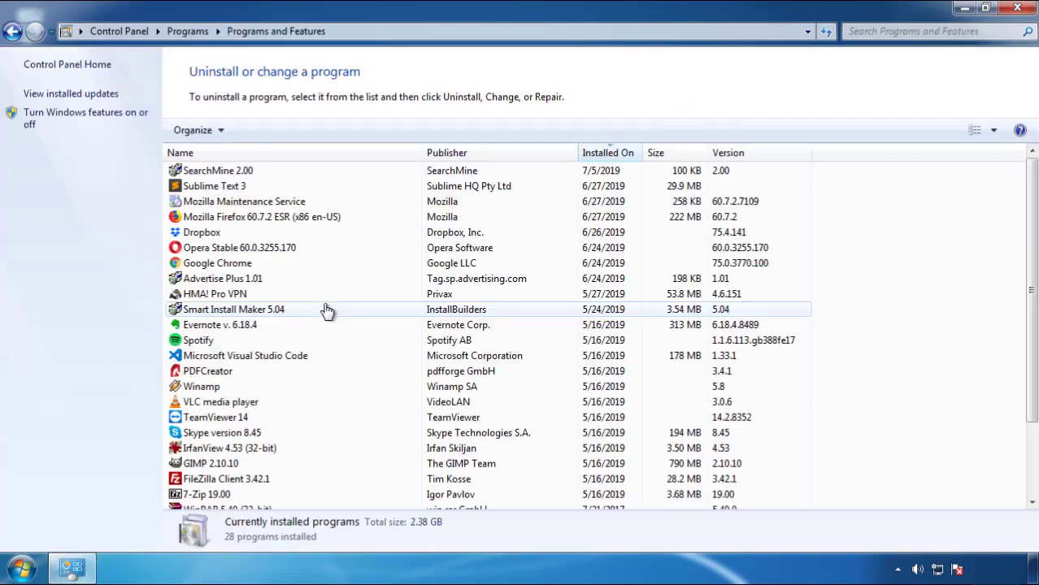
pyautogui.click(609, 154)
pyautogui.click(604, 156)
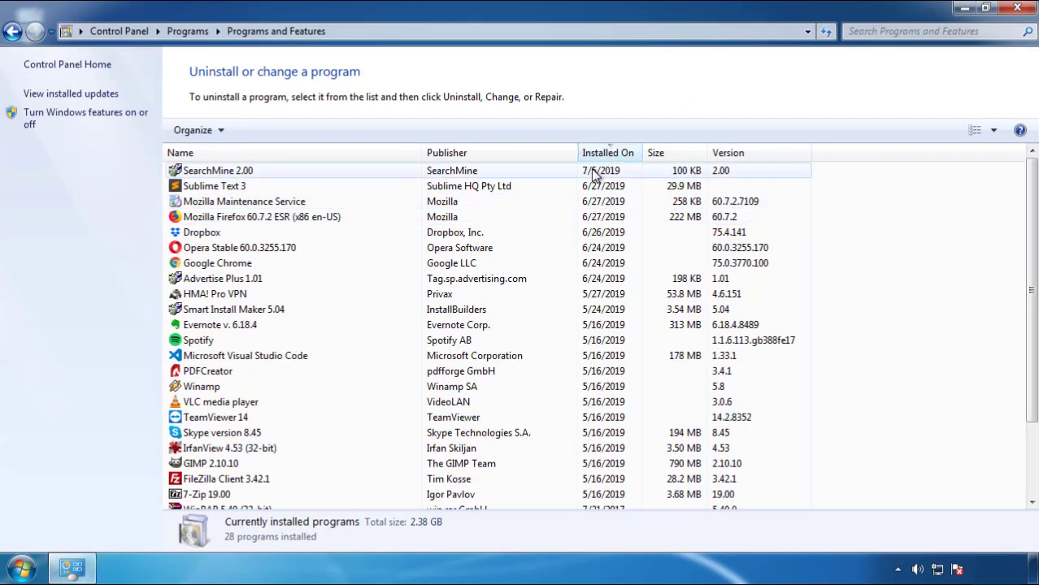
# Uninstall SearchMine 2.00, finish its uninstall wizard and close the installed programs window
pyautogui.click(217, 172)
pyautogui.click(260, 130)
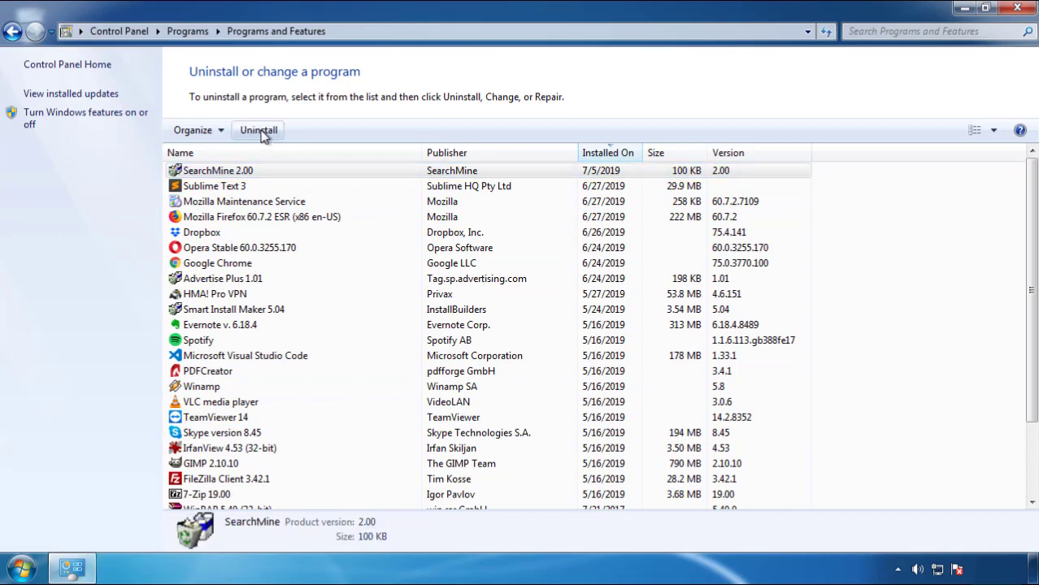
pyautogui.click(608, 431)
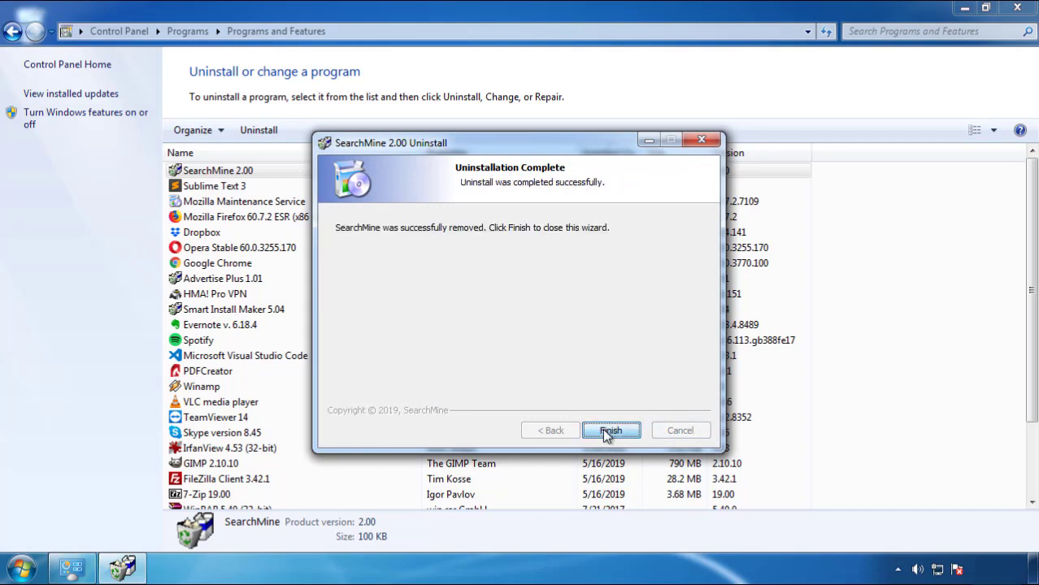
pyautogui.click(605, 430)
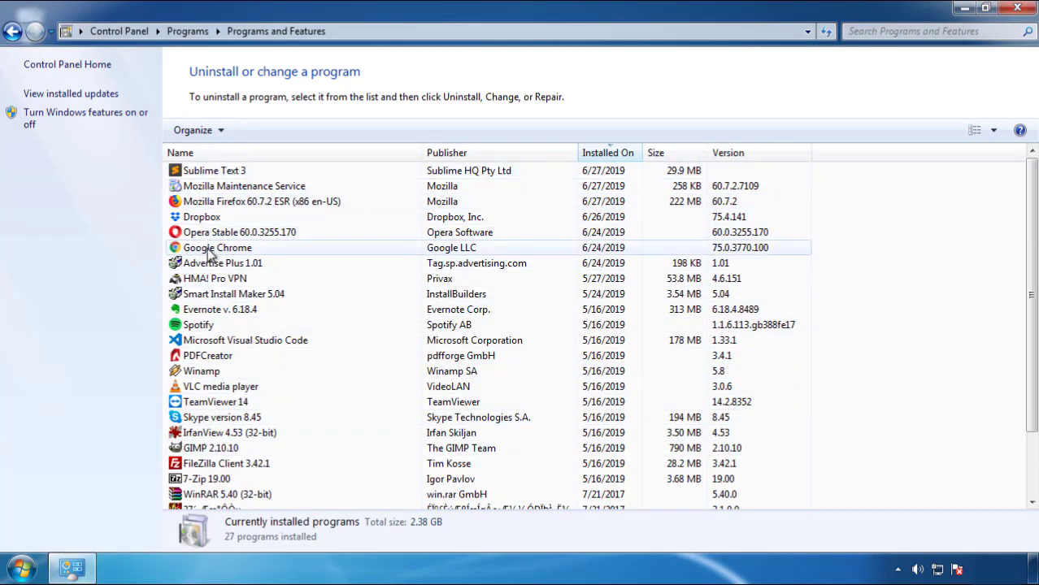
pyautogui.click(1018, 9)
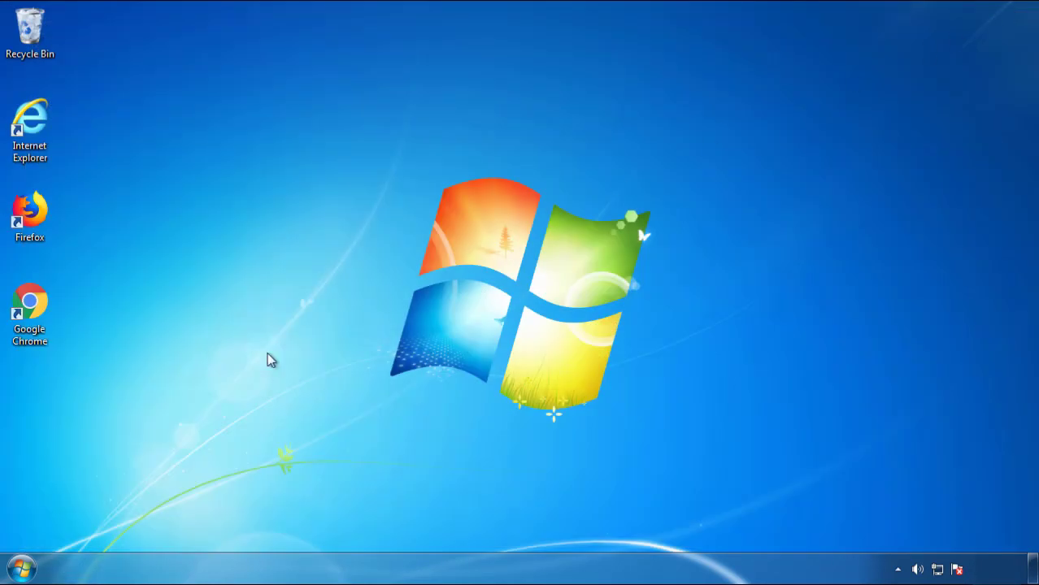
# Restart the computer and boot Windows 7 into Safe Mode from the Advanced Boot Options
pyautogui.click(17, 572)
pyautogui.click(282, 528)
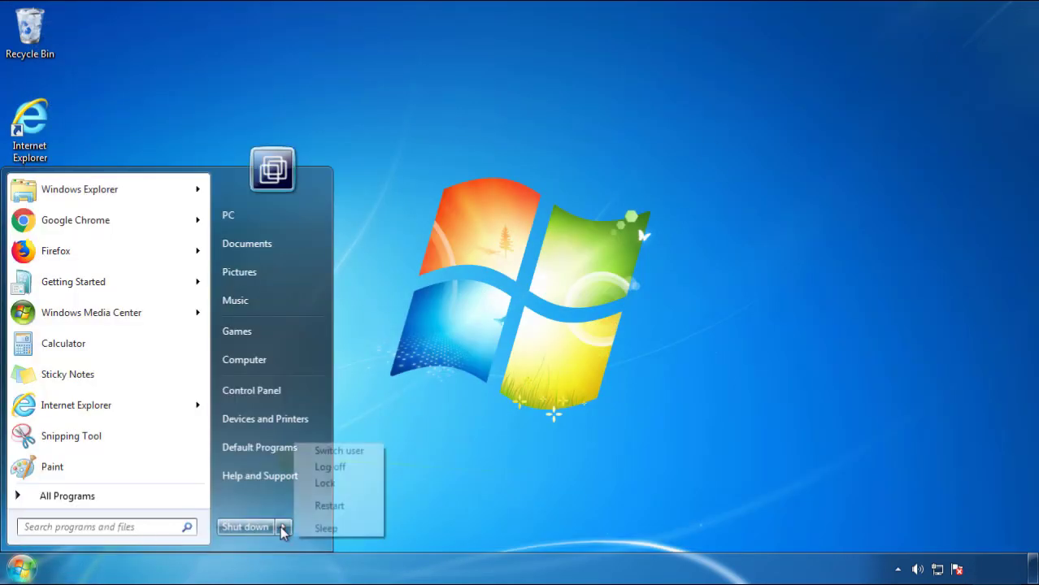
pyautogui.click(542, 445)
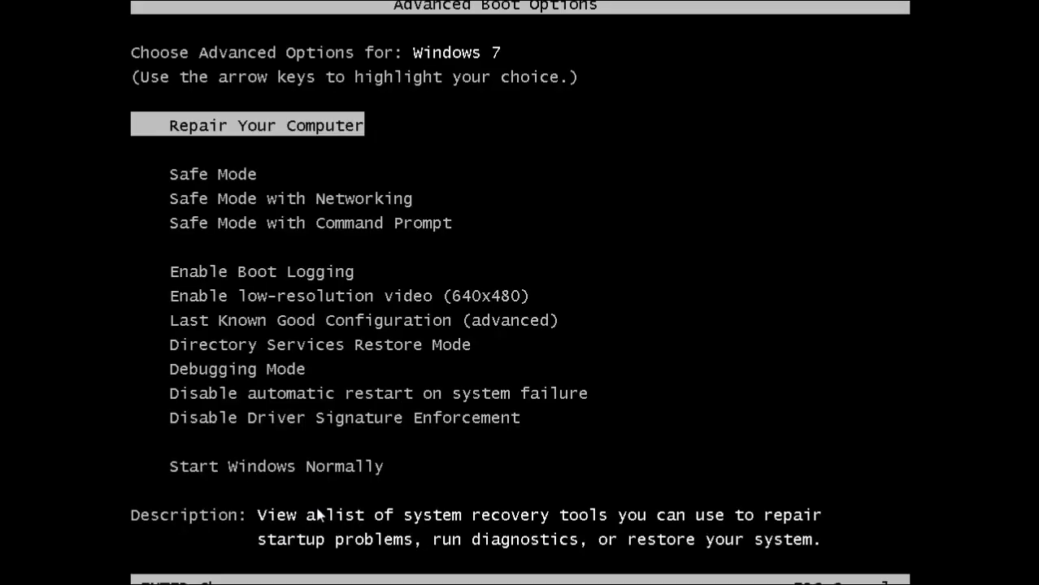
pyautogui.press('Down')
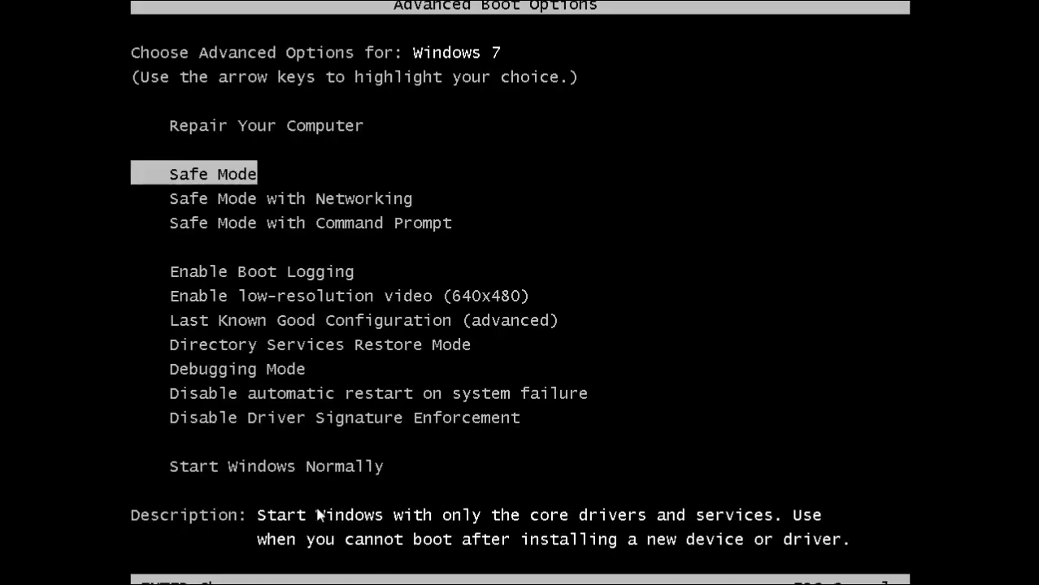
pyautogui.press('Return')
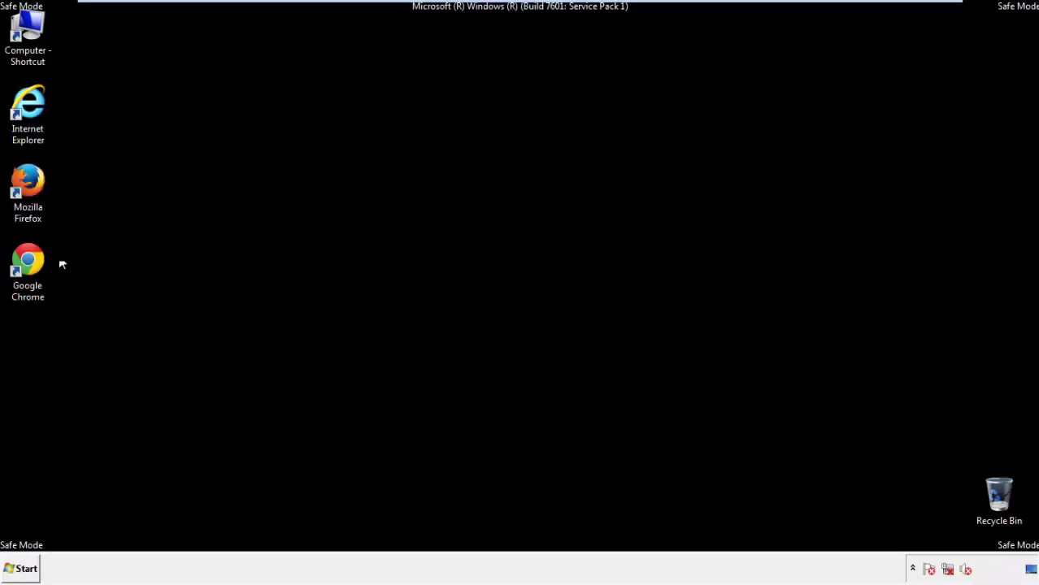
# Open Mozilla Firefox, decline making it the default browser for now, and display its menu bar
pyautogui.doubleClick(36, 187)
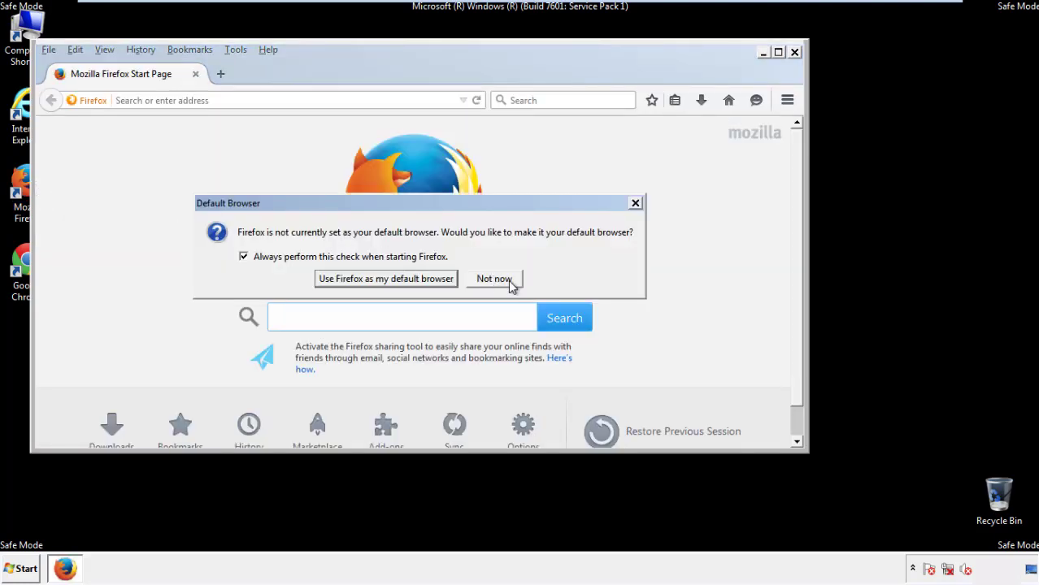
pyautogui.click(506, 279)
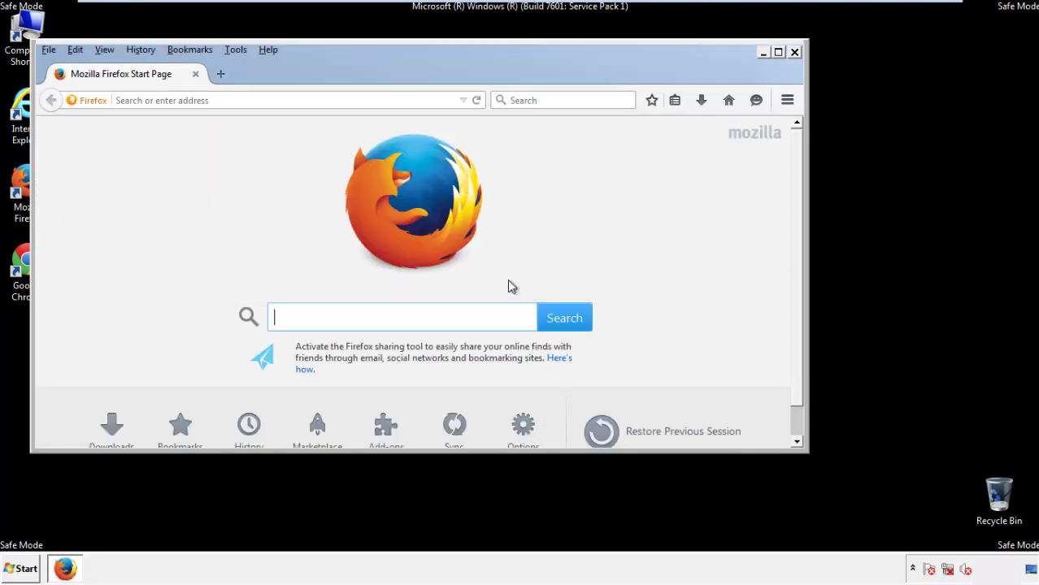
pyautogui.rightClick(321, 73)
pyautogui.click(345, 122)
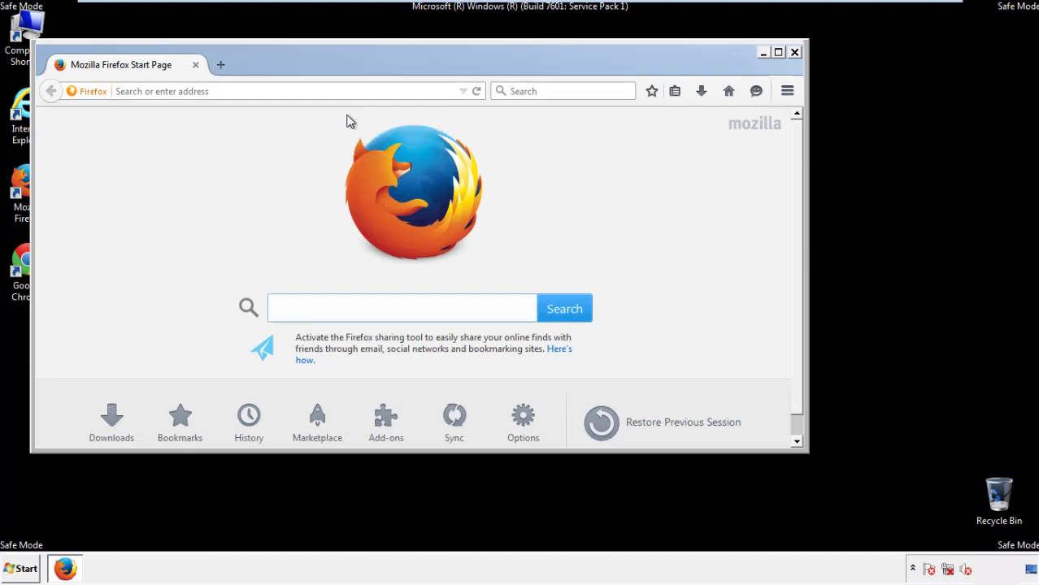
pyautogui.rightClick(325, 65)
pyautogui.click(339, 128)
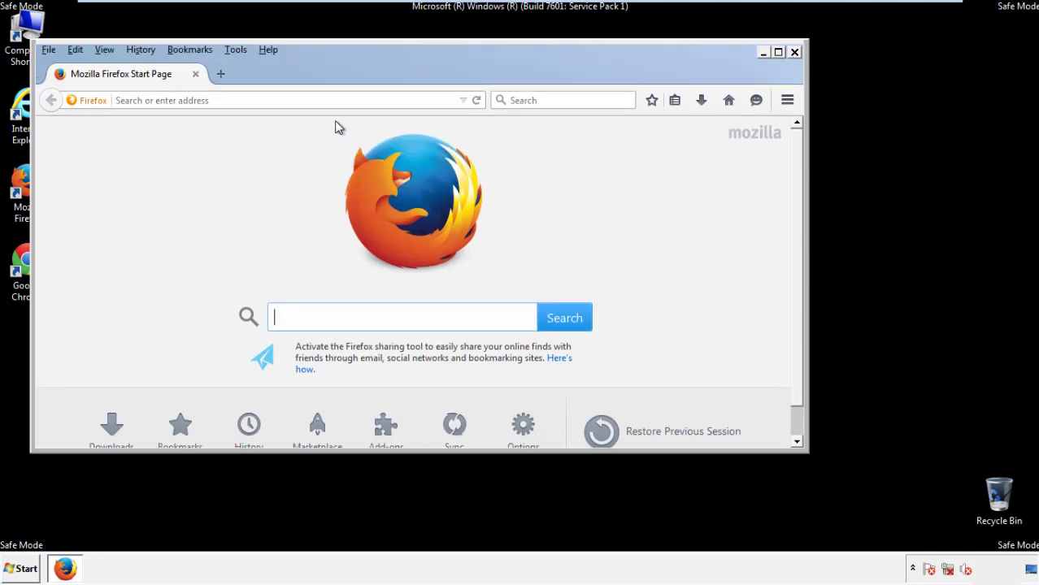
# Clear all Firefox history with the time range Everything, including offline website data and site preferences
pyautogui.click(144, 51)
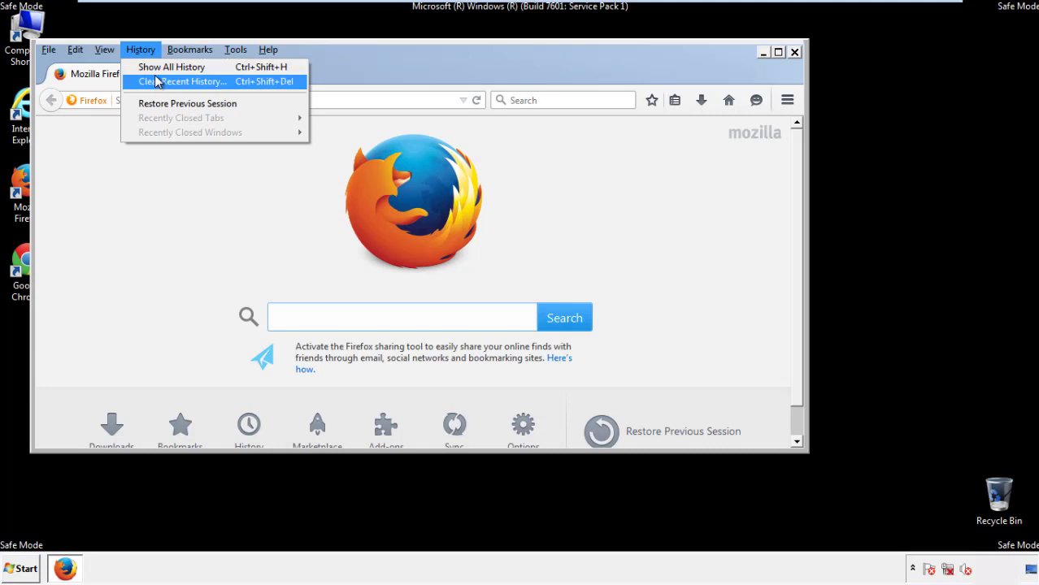
pyautogui.click(157, 81)
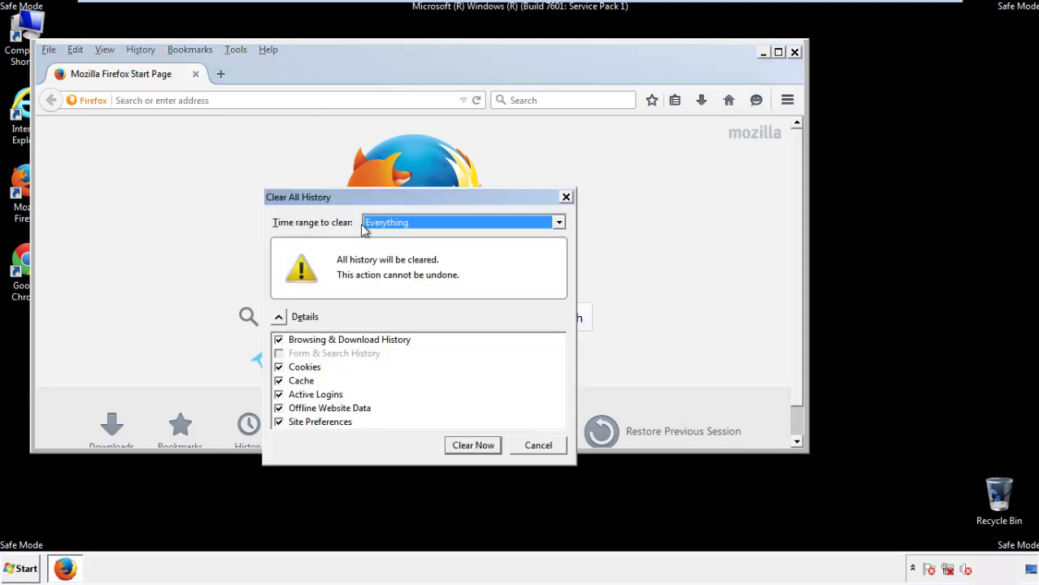
pyautogui.click(387, 224)
pyautogui.click(389, 304)
pyautogui.click(279, 408)
pyautogui.click(279, 408)
pyautogui.click(279, 423)
pyautogui.click(279, 423)
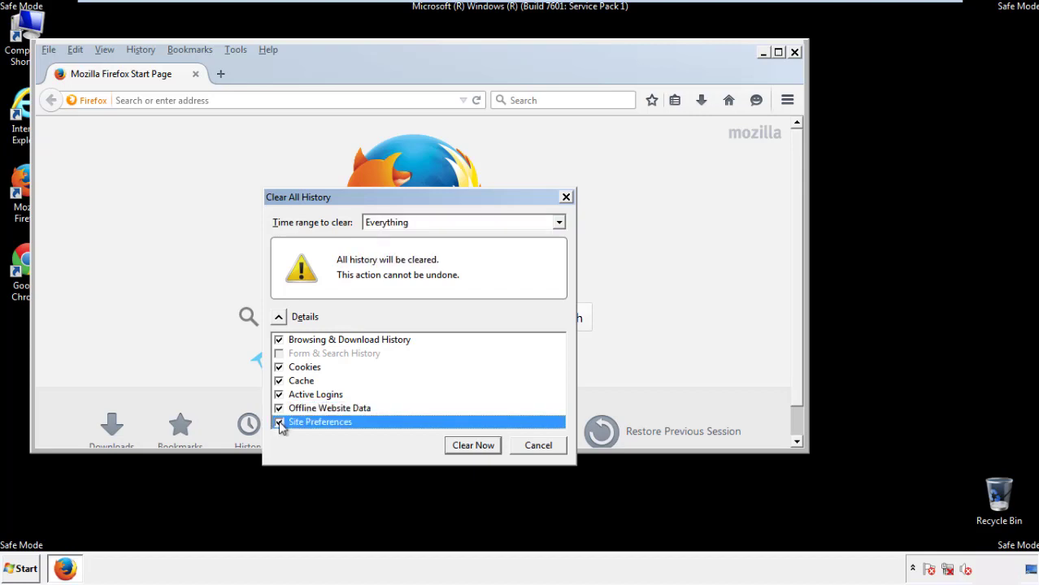
pyautogui.click(473, 445)
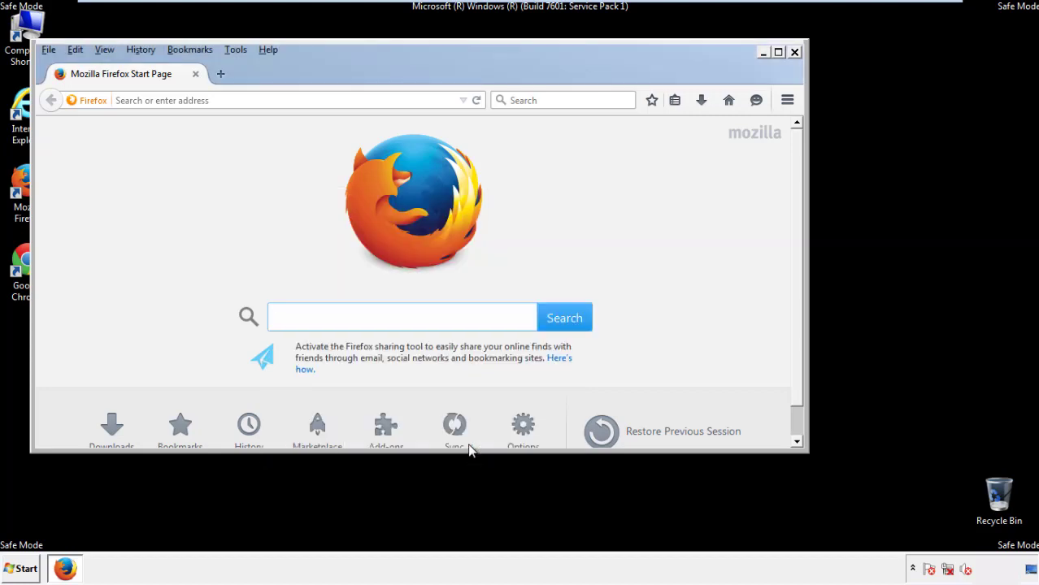
# Refresh Firefox from its troubleshooting information, finish the import wizard, decline making it the default browser and close it
pyautogui.click(267, 49)
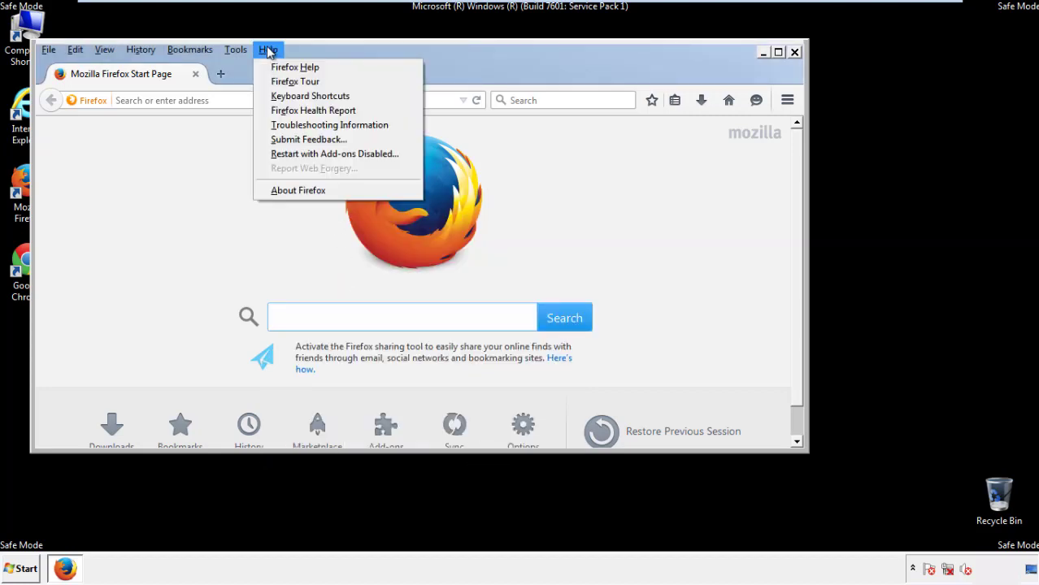
pyautogui.click(300, 124)
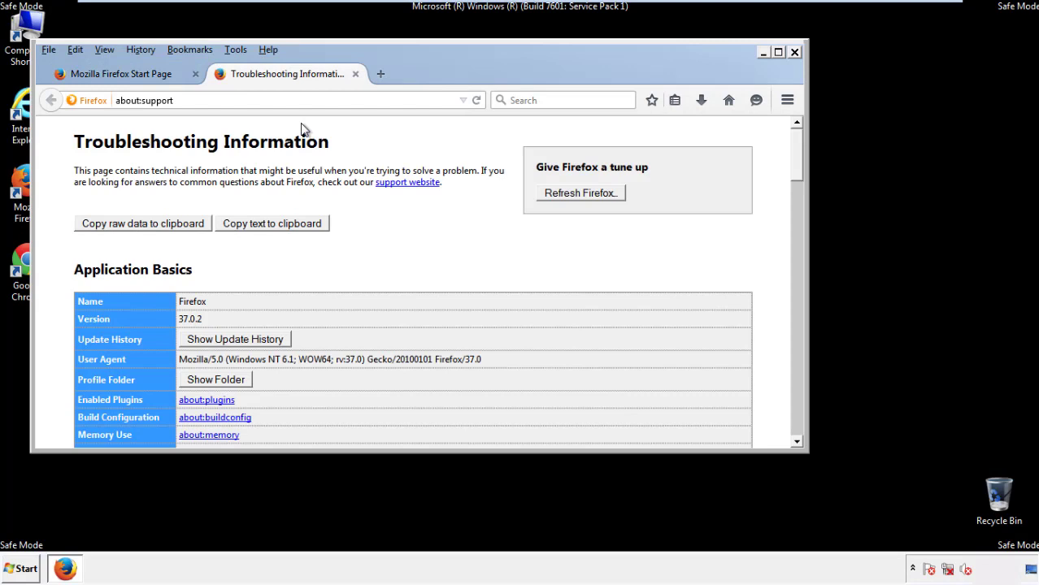
pyautogui.click(602, 196)
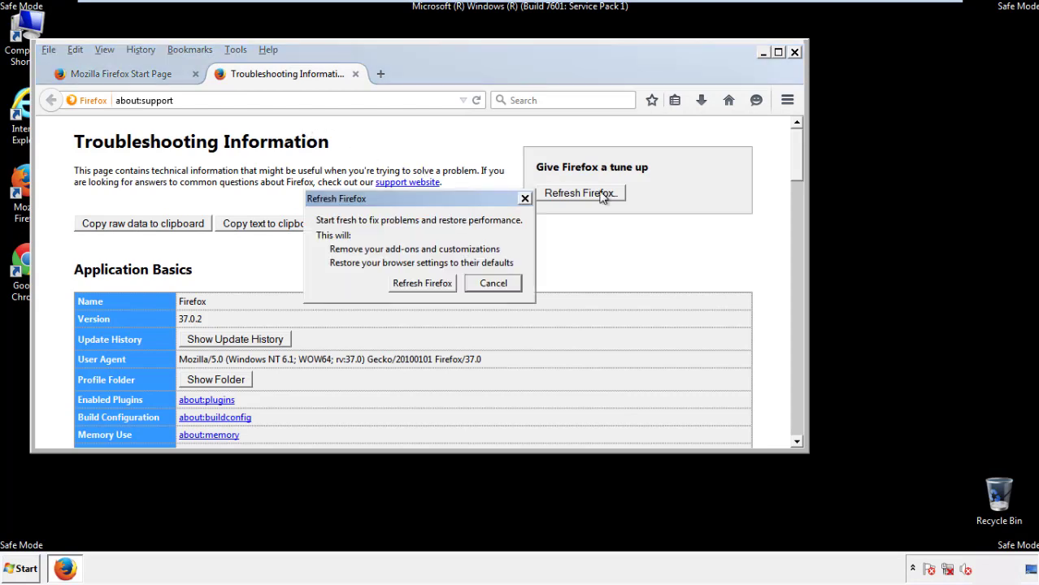
pyautogui.click(422, 283)
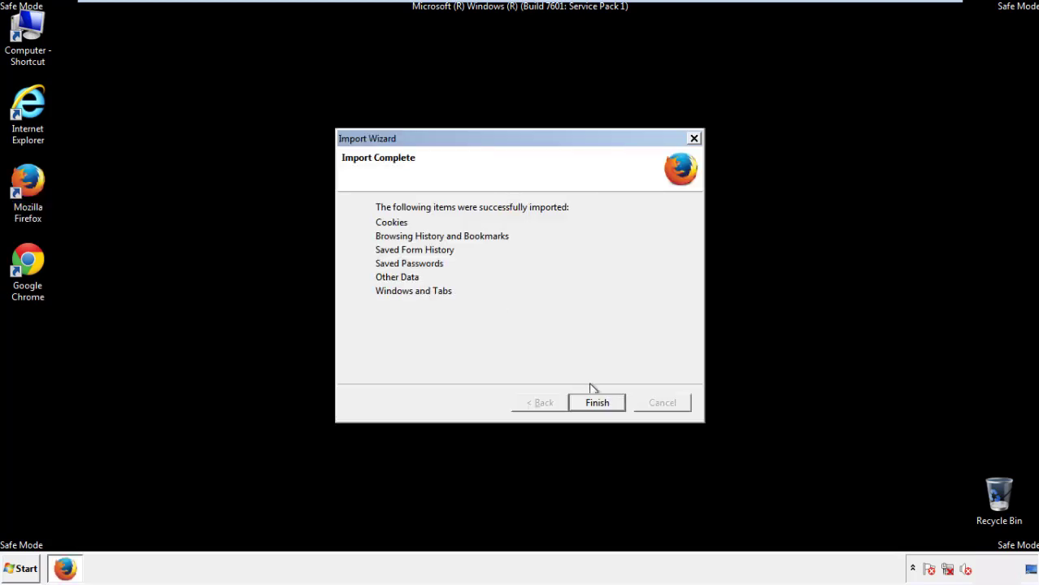
pyautogui.click(598, 404)
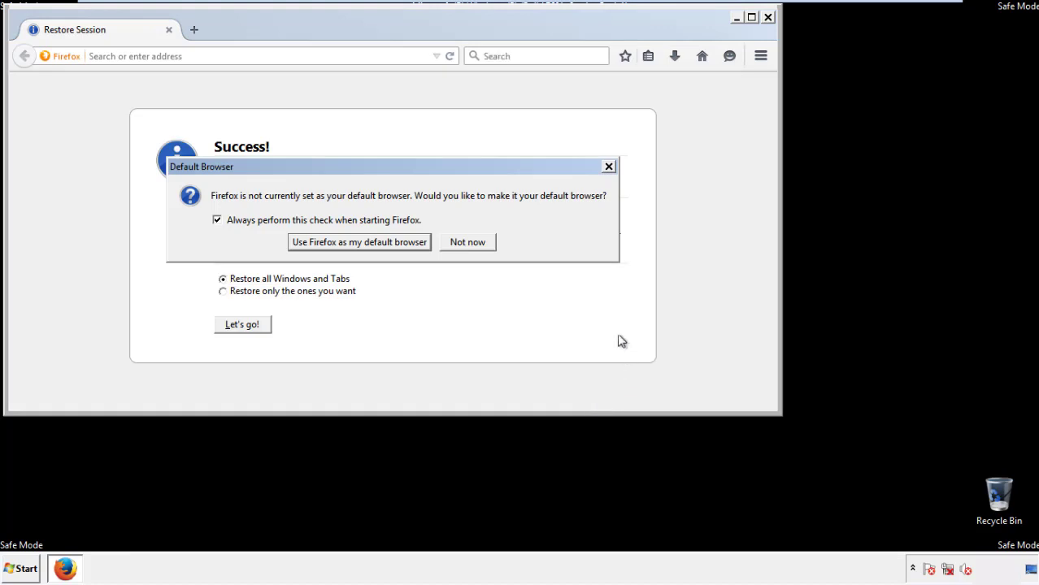
pyautogui.click(469, 244)
pyautogui.click(768, 17)
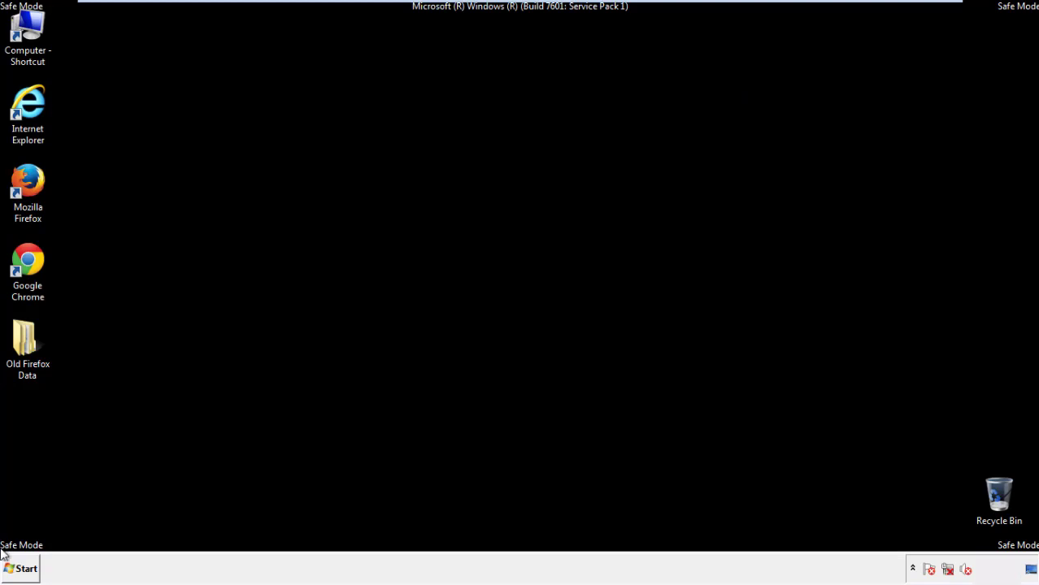
# Open Google Chrome, permanently dismiss its default-browser prompt and go to the browsing history page
pyautogui.click(25, 259)
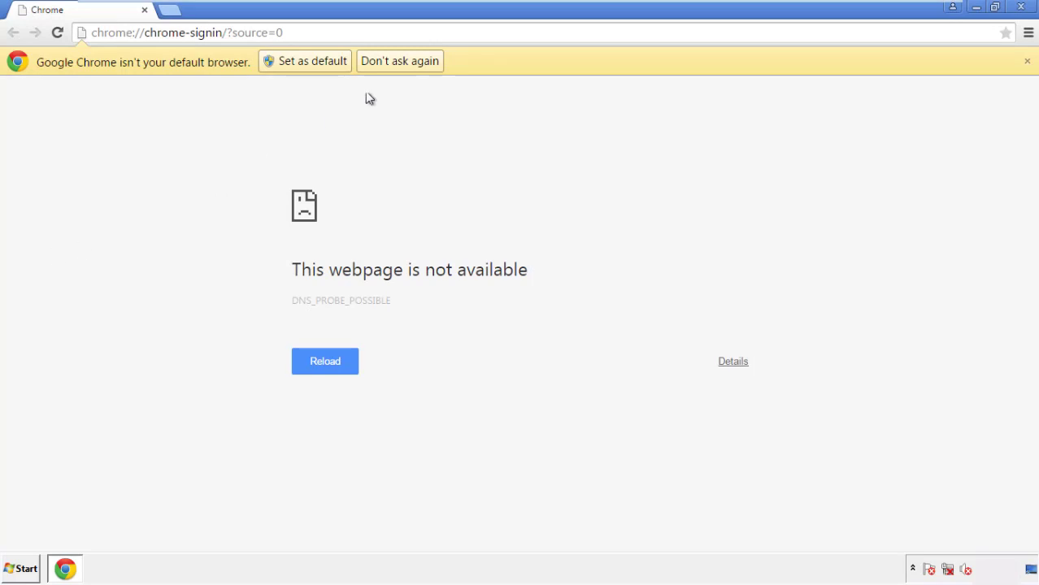
pyautogui.click(418, 63)
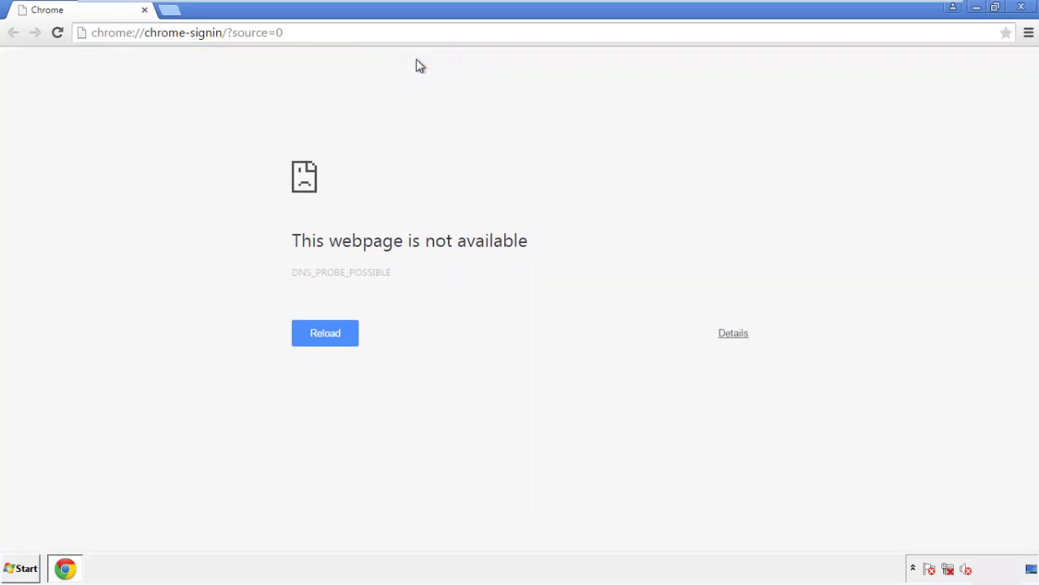
pyautogui.click(1029, 34)
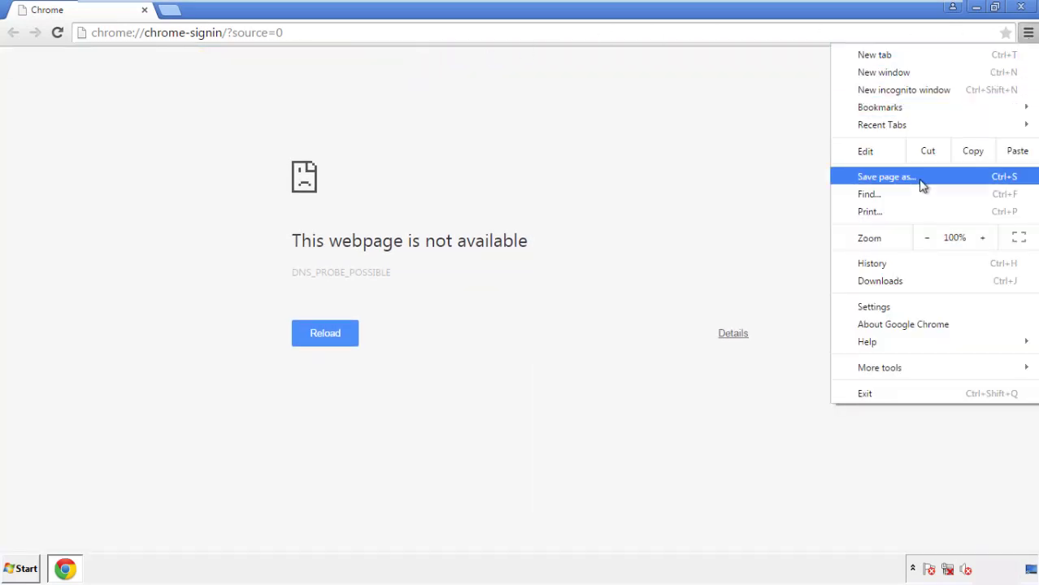
pyautogui.click(877, 306)
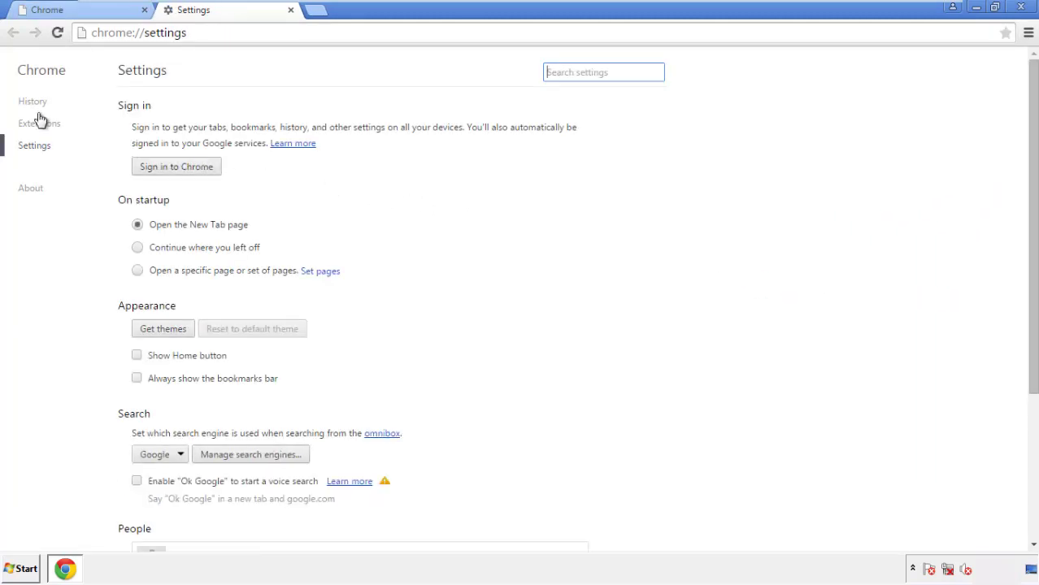
pyautogui.click(37, 105)
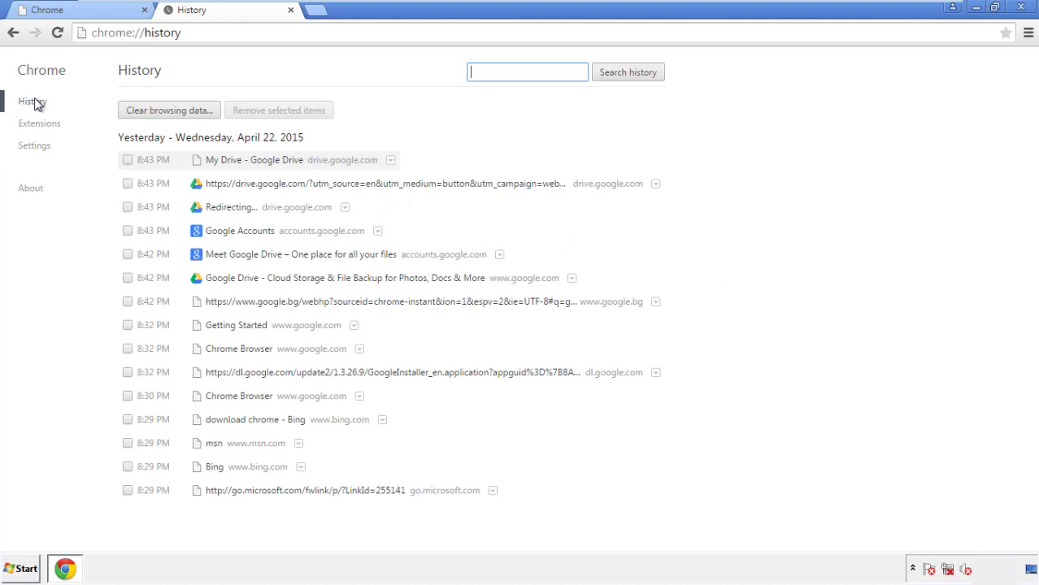
# Clear Chrome's browsing data from the beginning of time, additionally including autofill form data, hosted app data and content licenses
pyautogui.click(154, 113)
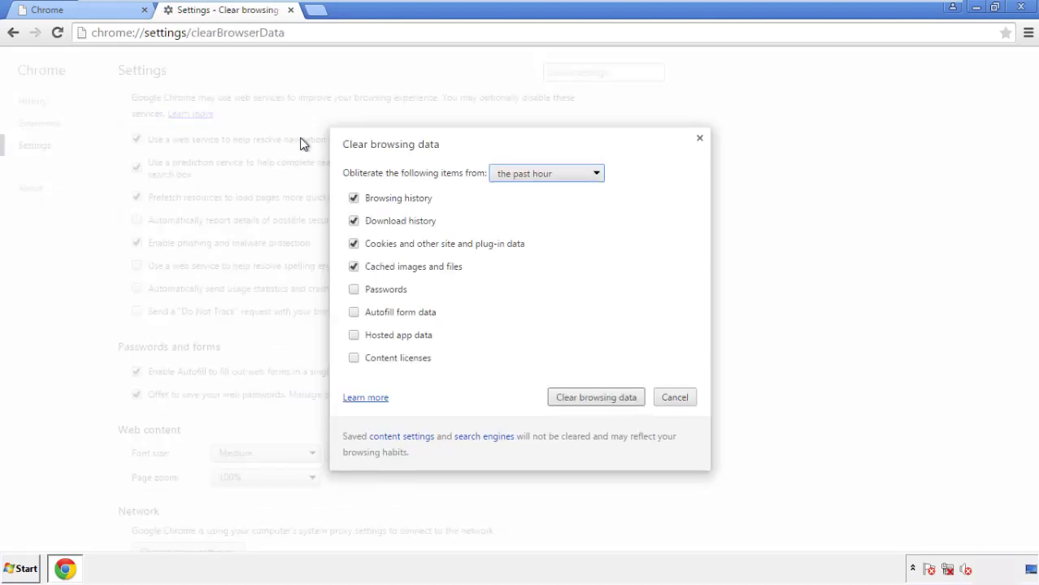
pyautogui.click(522, 175)
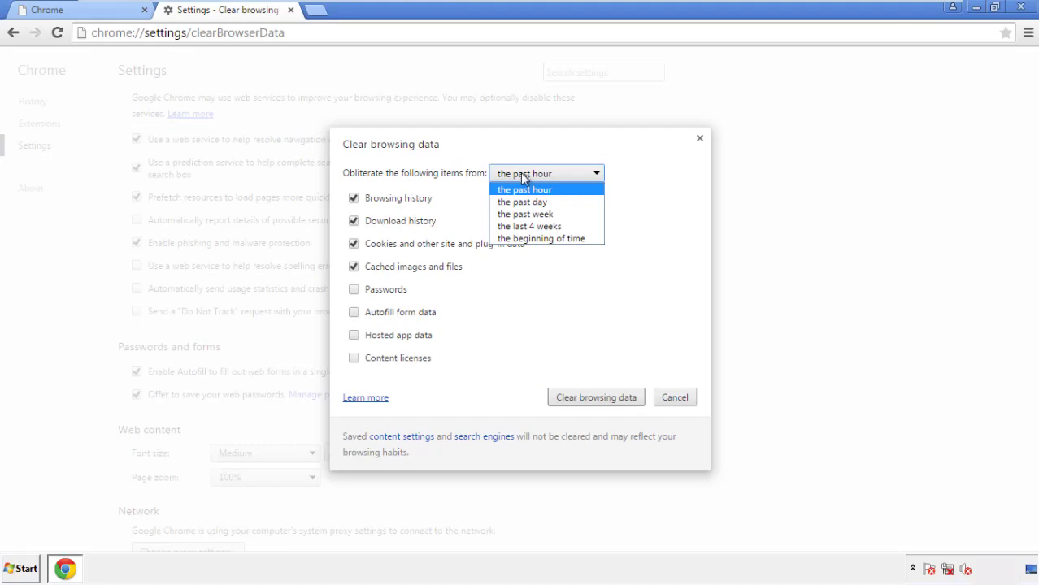
pyautogui.click(521, 239)
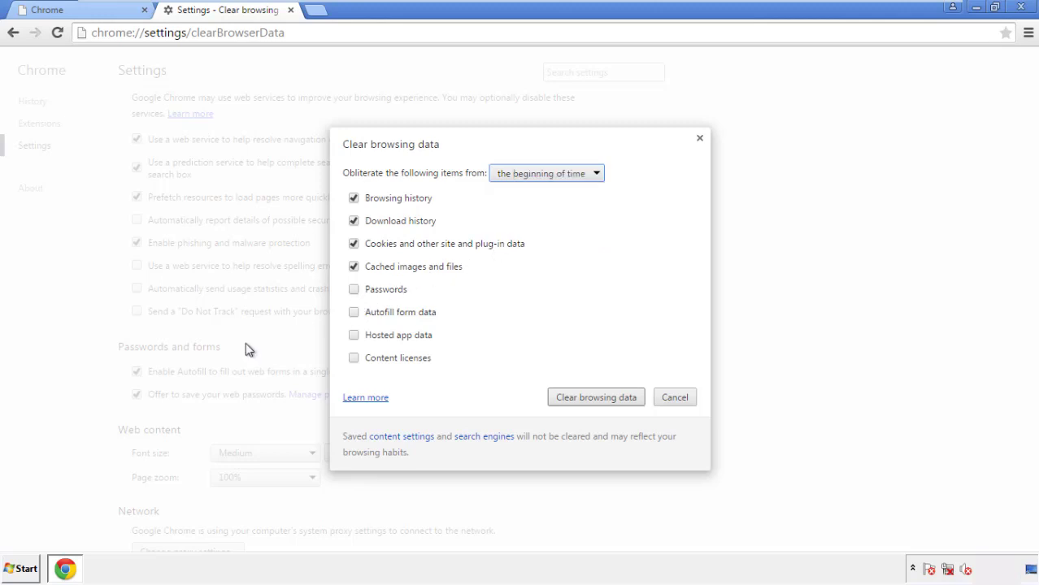
pyautogui.click(355, 314)
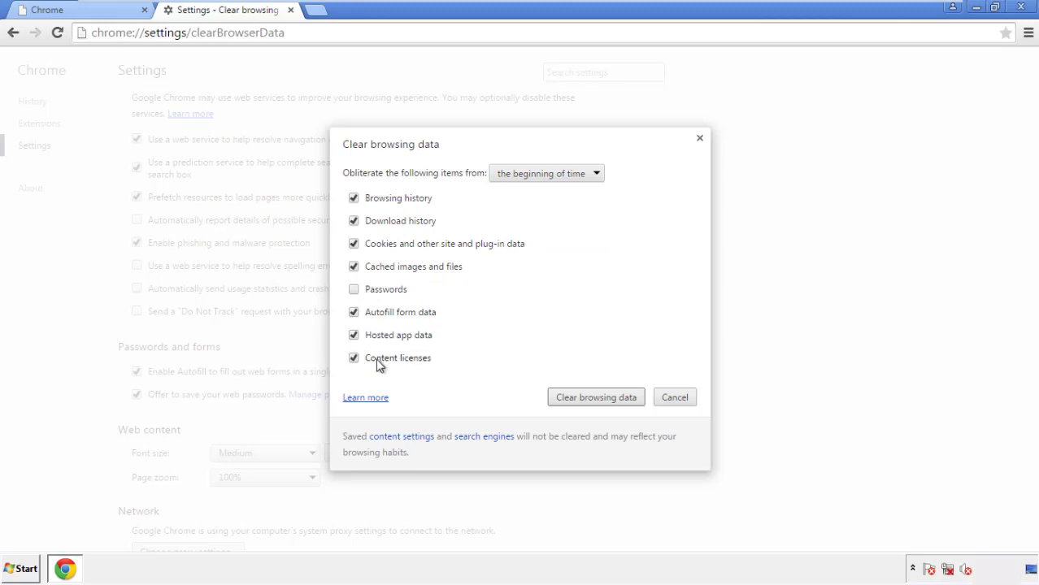
pyautogui.click(583, 400)
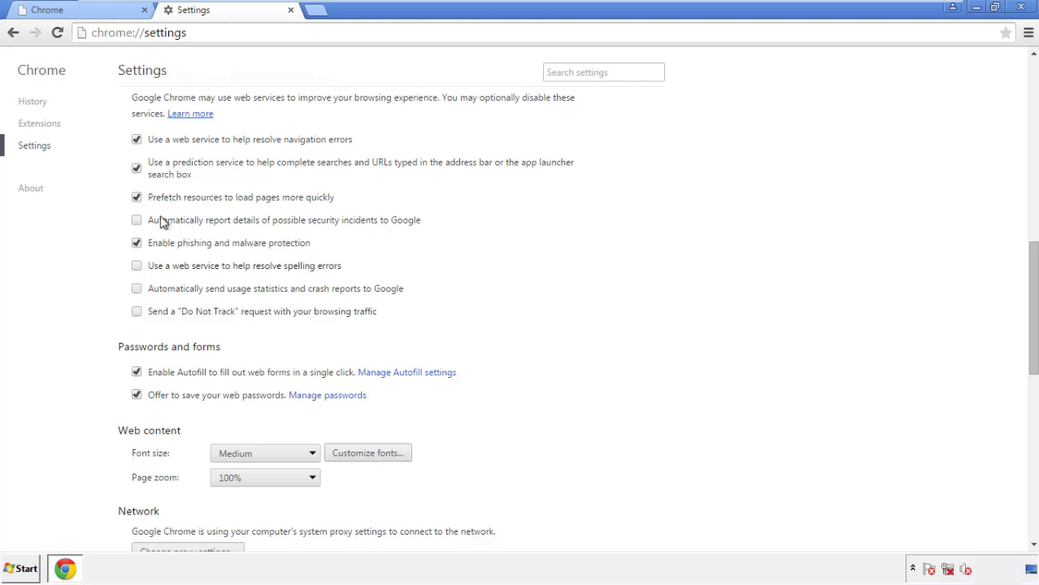
# Reset Chrome's settings to their original defaults and close the browser
pyautogui.moveTo(1033, 259); pyautogui.dragTo(1030, 439)
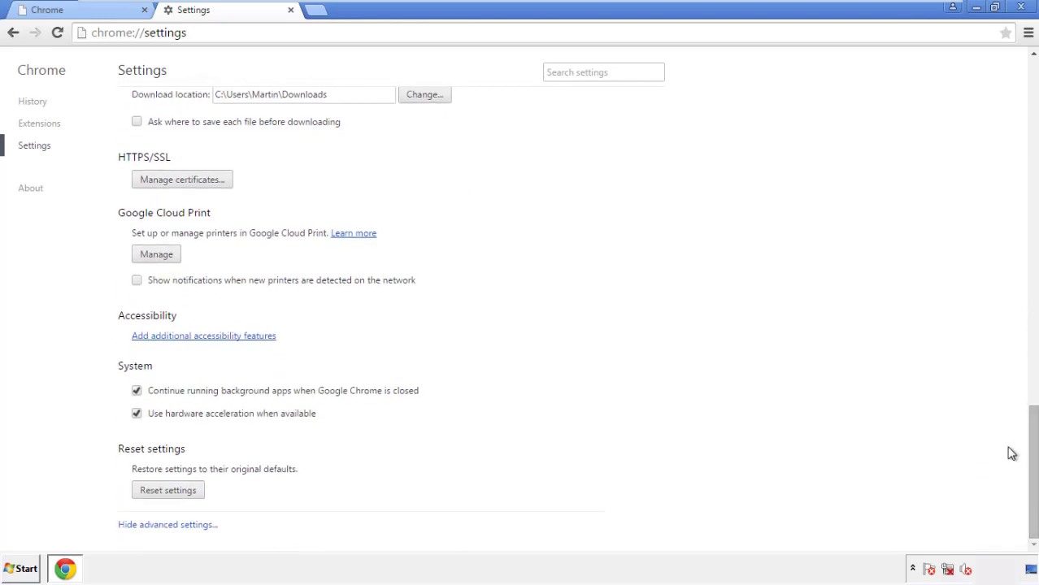
pyautogui.click(196, 498)
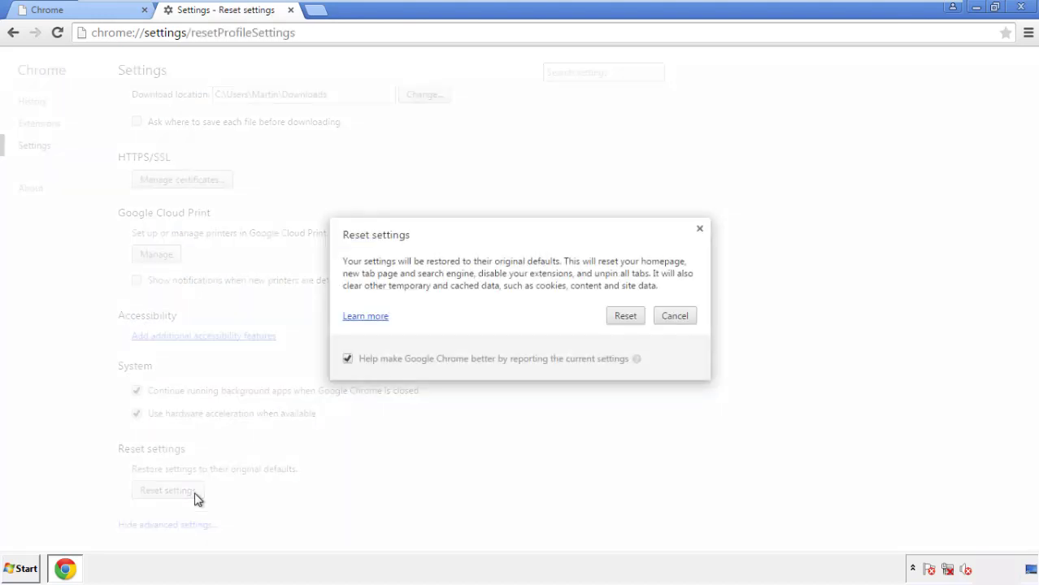
pyautogui.click(625, 317)
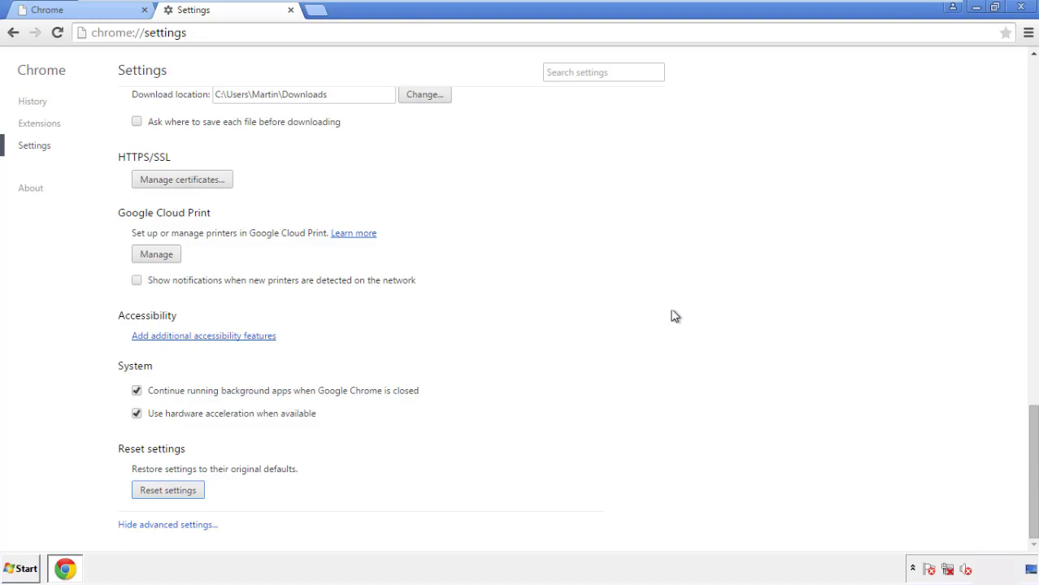
pyautogui.click(1020, 6)
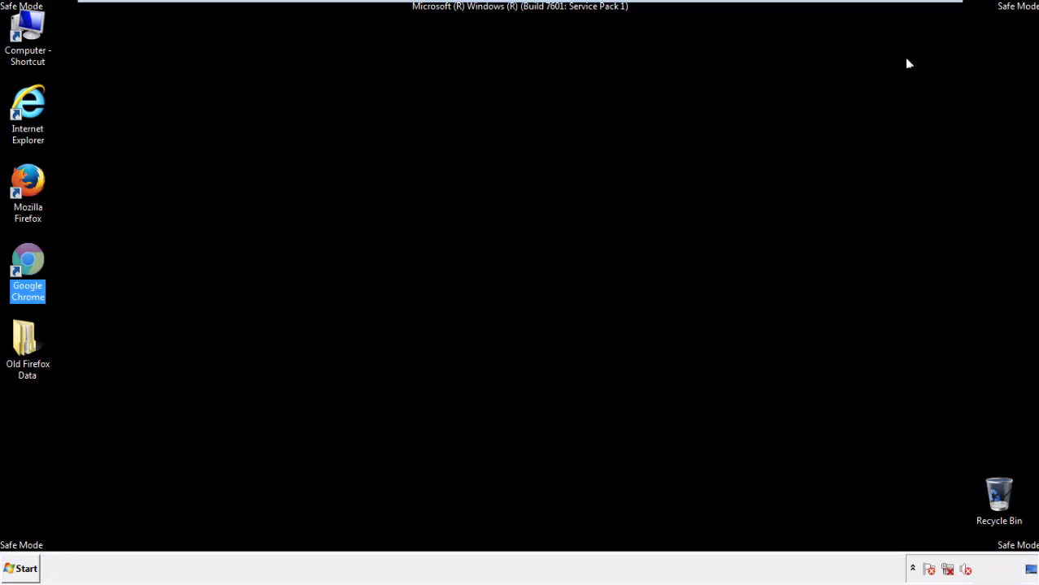
pyautogui.click(561, 263)
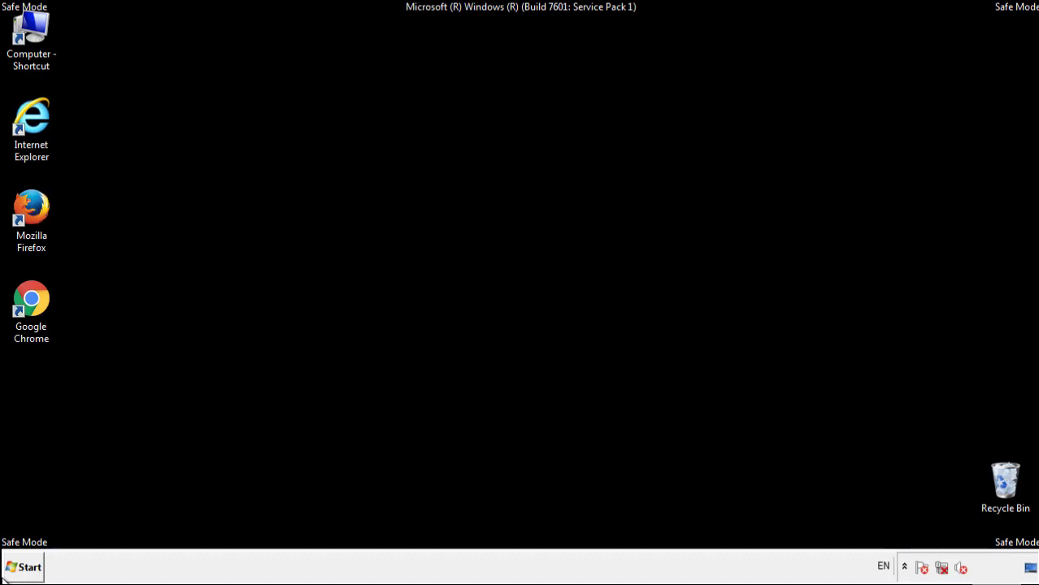
# Open Mozilla Firefox, remove the Search Mine extension from its add-ons and close the browser
pyautogui.doubleClick(40, 201)
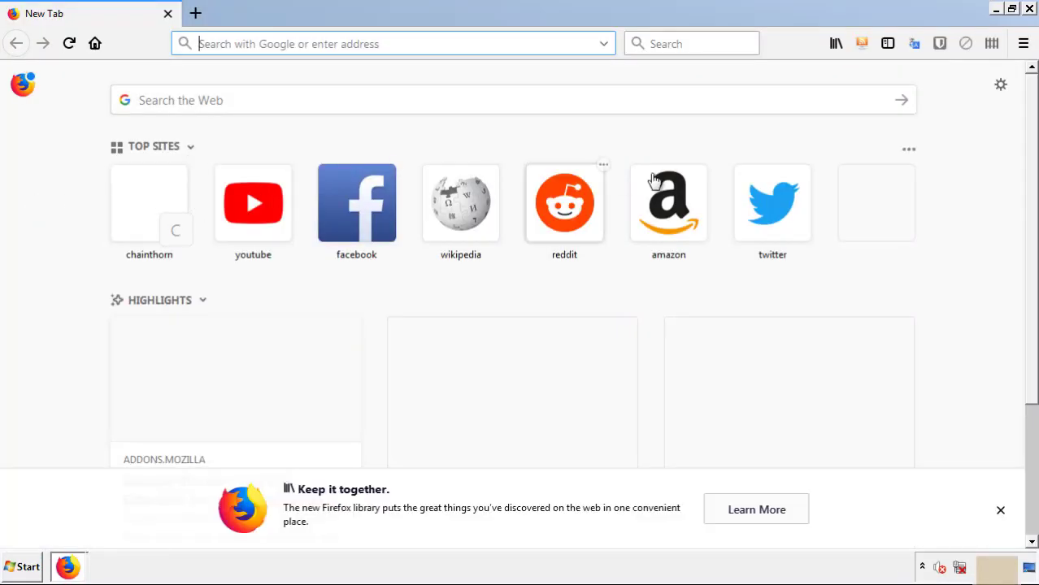
pyautogui.click(1023, 43)
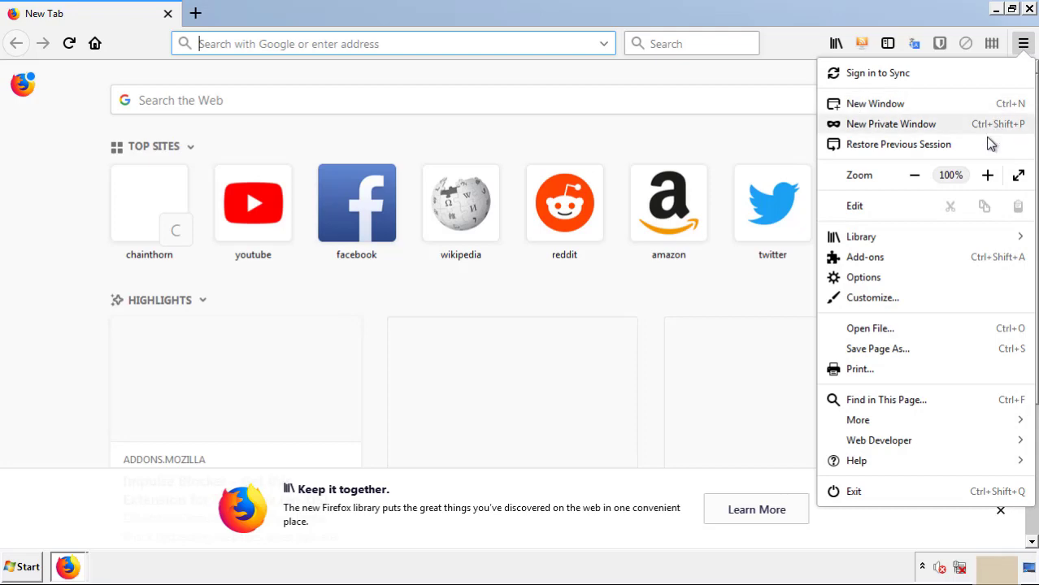
pyautogui.click(958, 265)
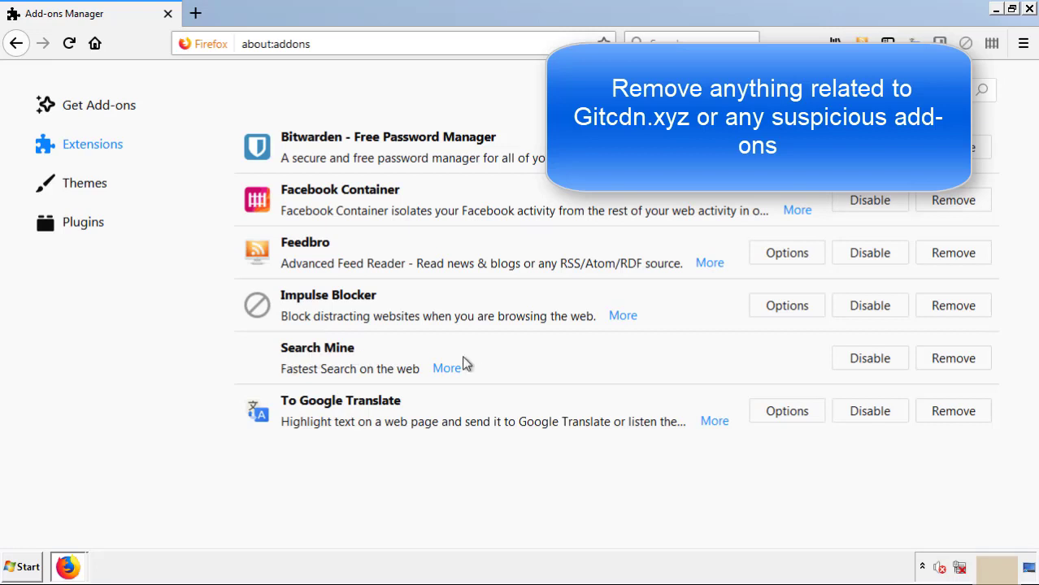
pyautogui.click(949, 362)
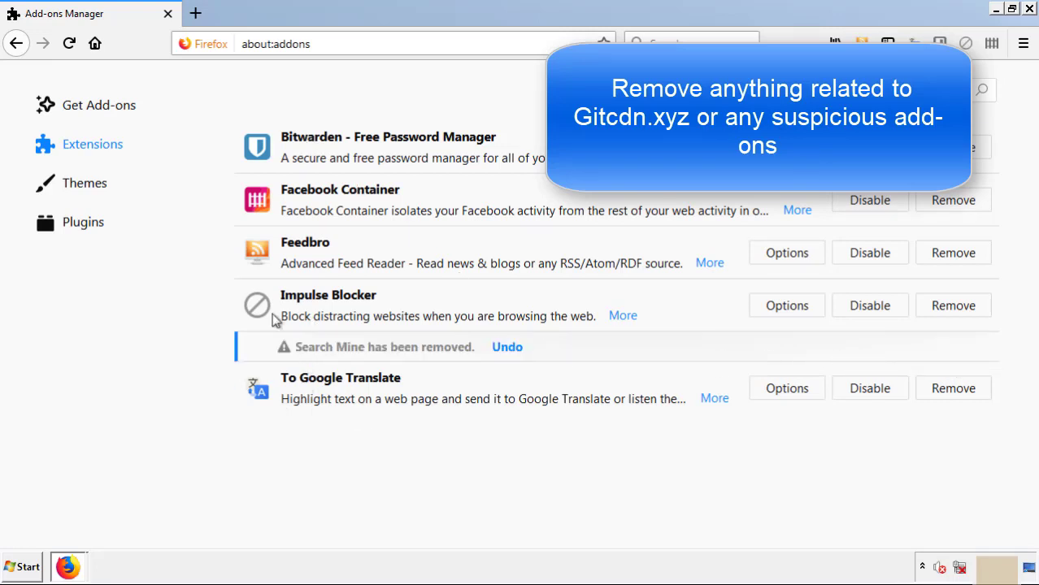
pyautogui.click(1029, 9)
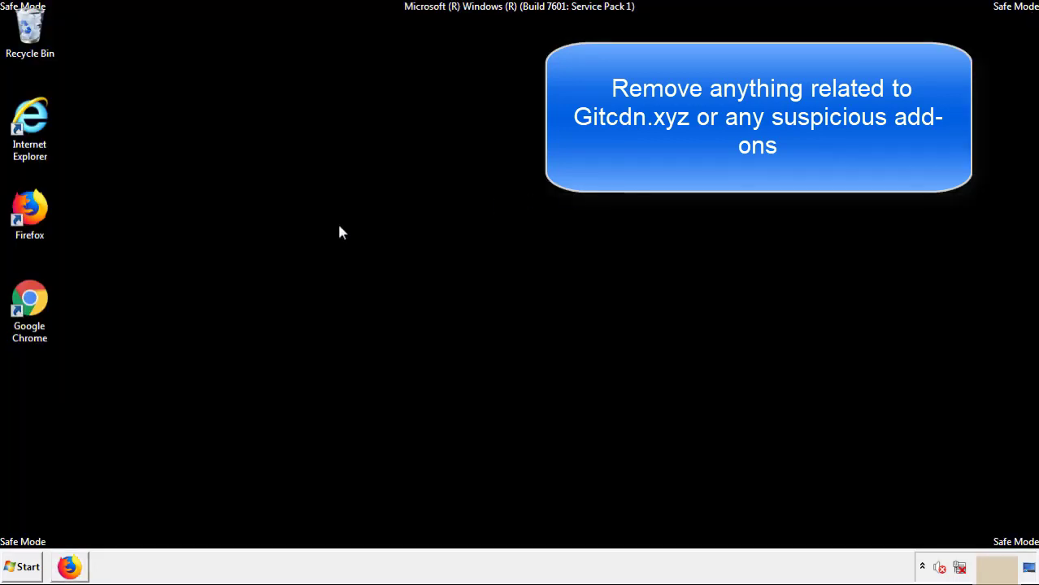
# Open Google Chrome, remove the Search Mine extension, confirm its removal and close the browser
pyautogui.doubleClick(28, 317)
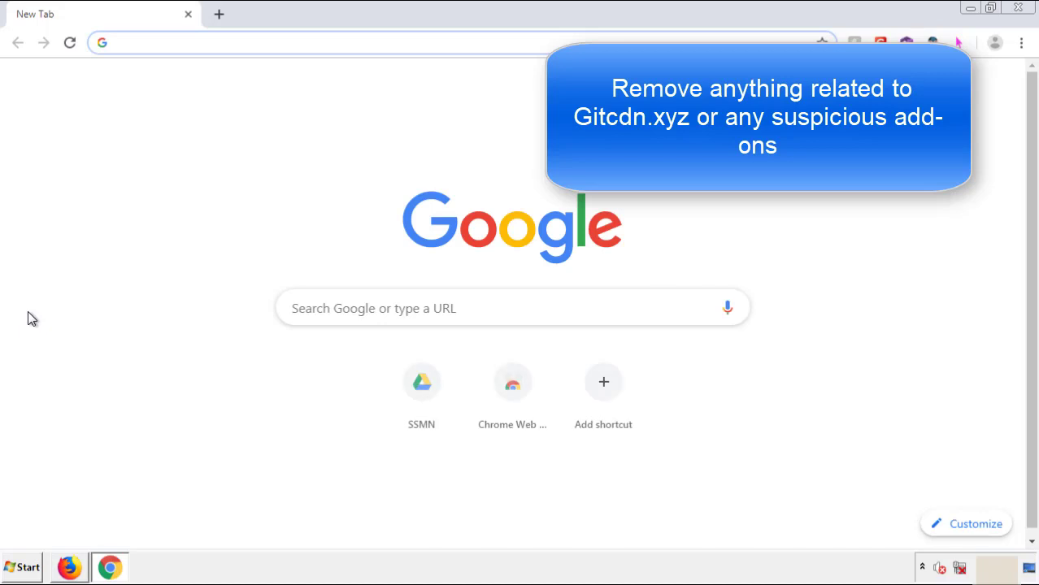
pyautogui.click(1021, 42)
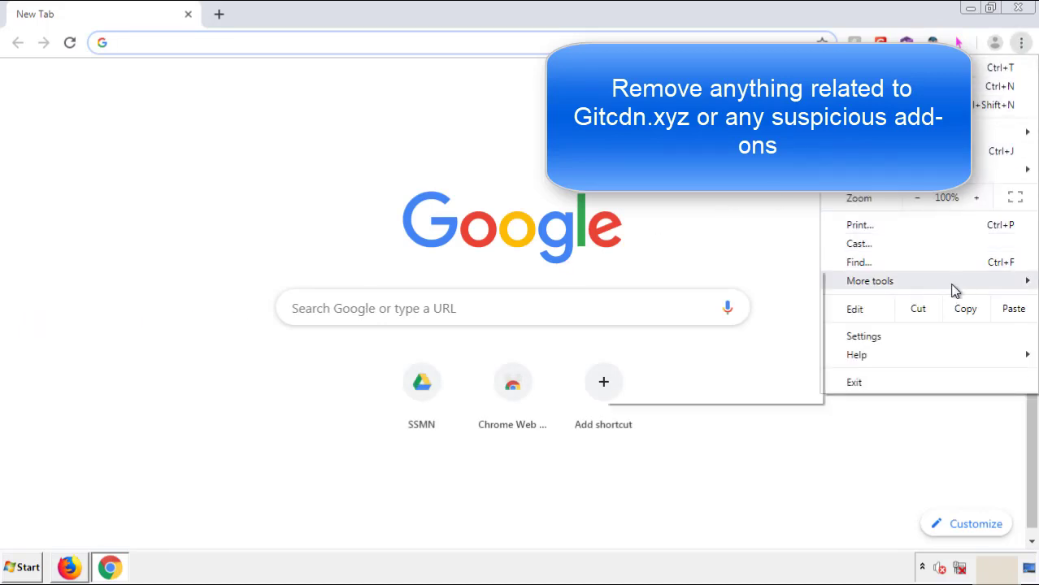
pyautogui.moveTo(932, 285)
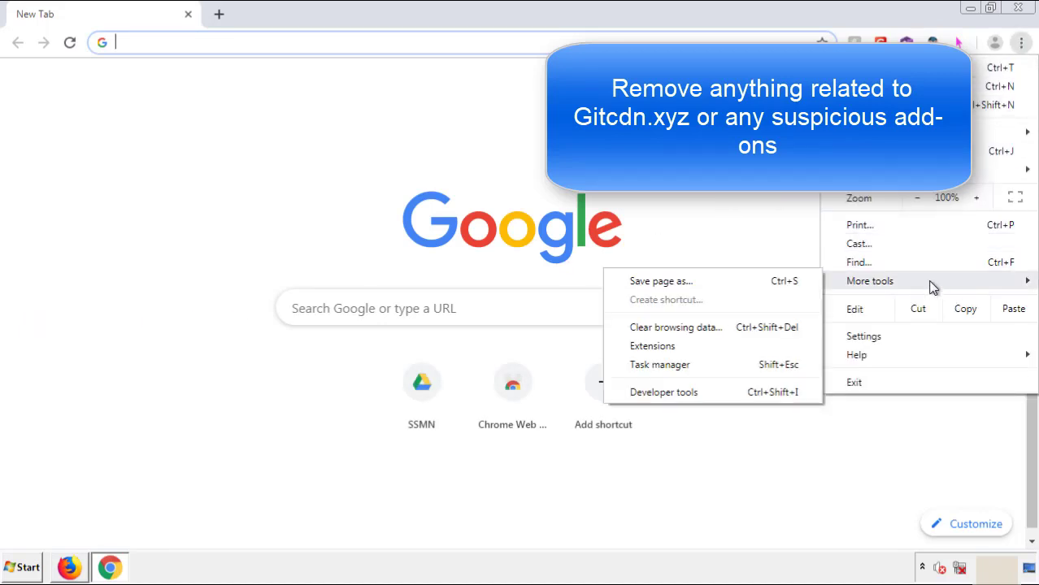
pyautogui.click(660, 346)
pyautogui.scroll(-5, 295, 269)
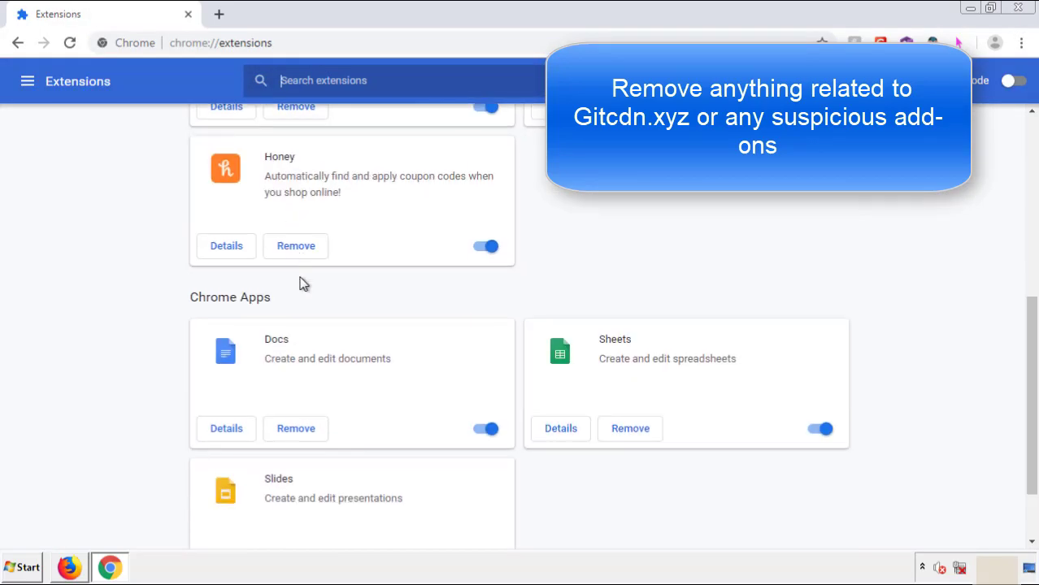
pyautogui.scroll(5, 394, 297)
pyautogui.click(294, 237)
pyautogui.press('Return')
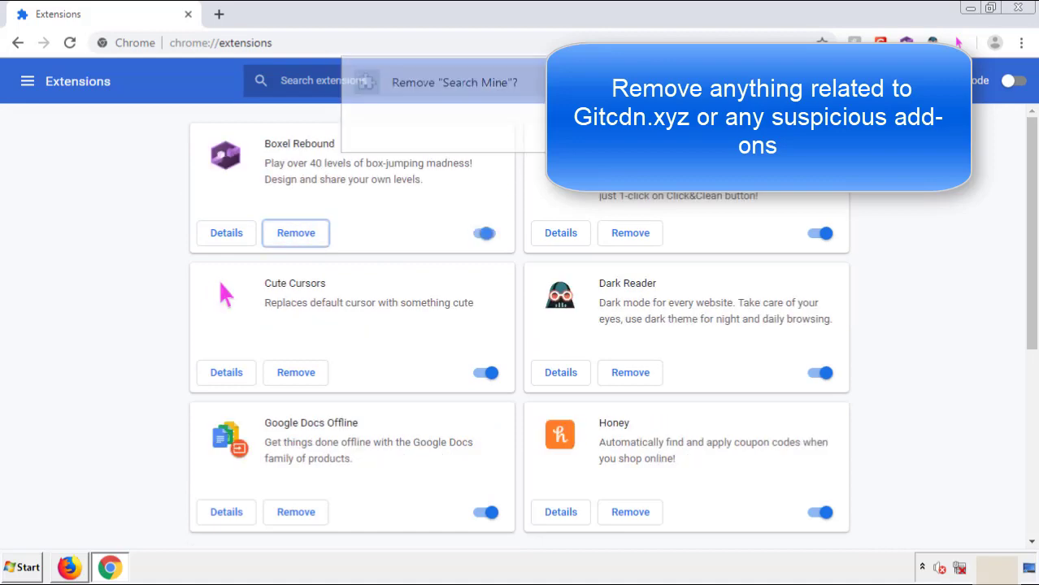
pyautogui.click(1018, 7)
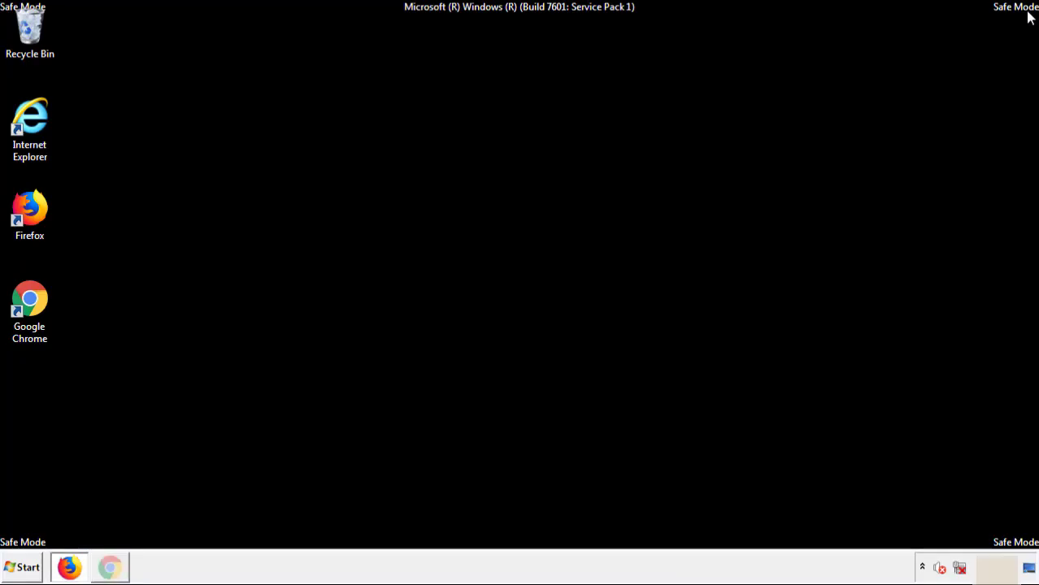
# Open the Windows Start menu
pyautogui.click(26, 569)
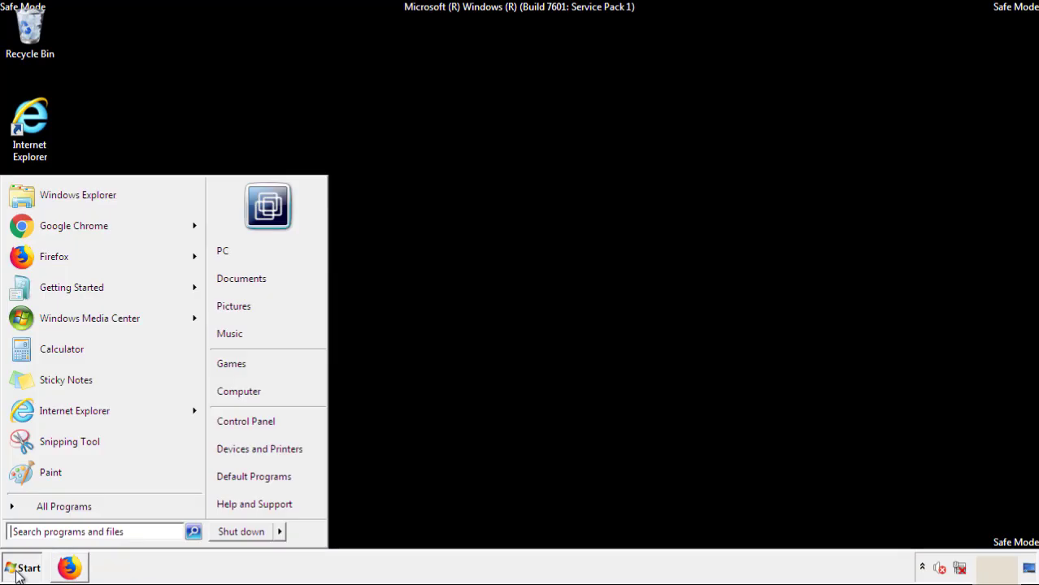